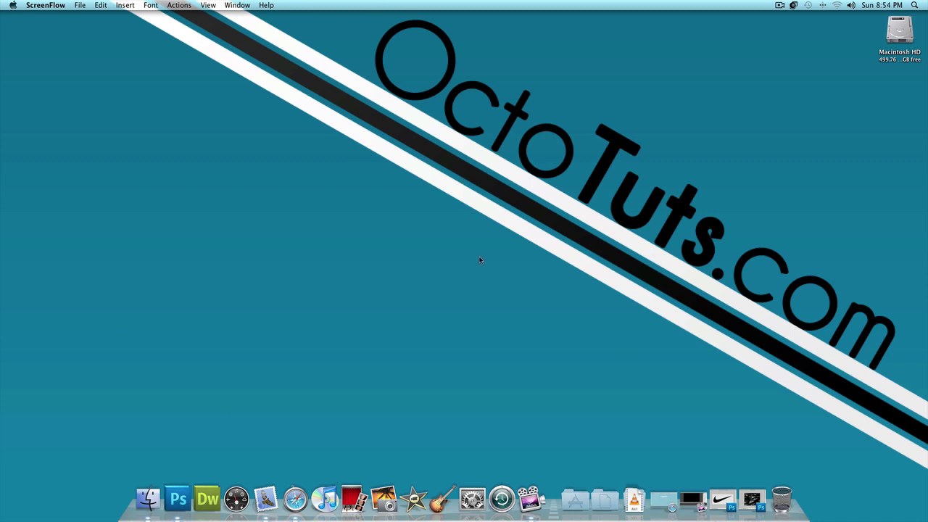
From the Finder desktop, restore the minimized nike.jpg image window from the Dock
click(480, 260)
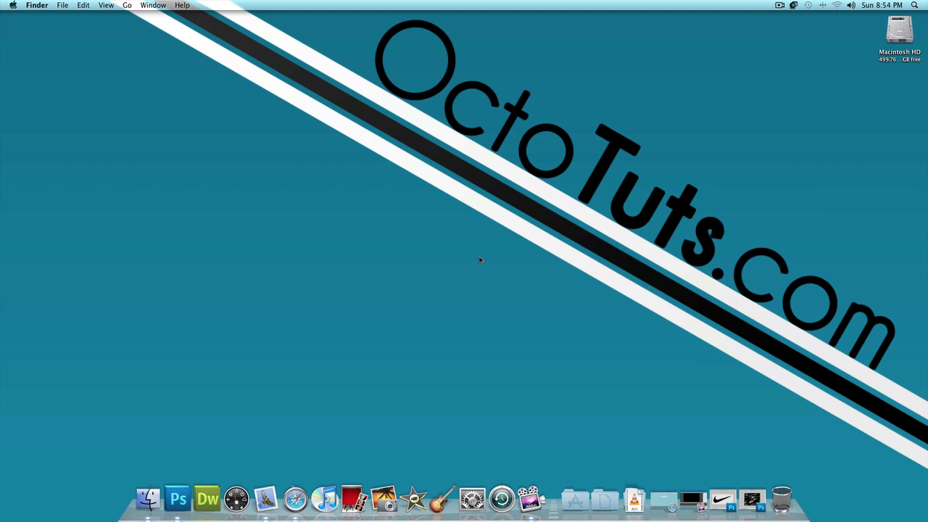
click(752, 499)
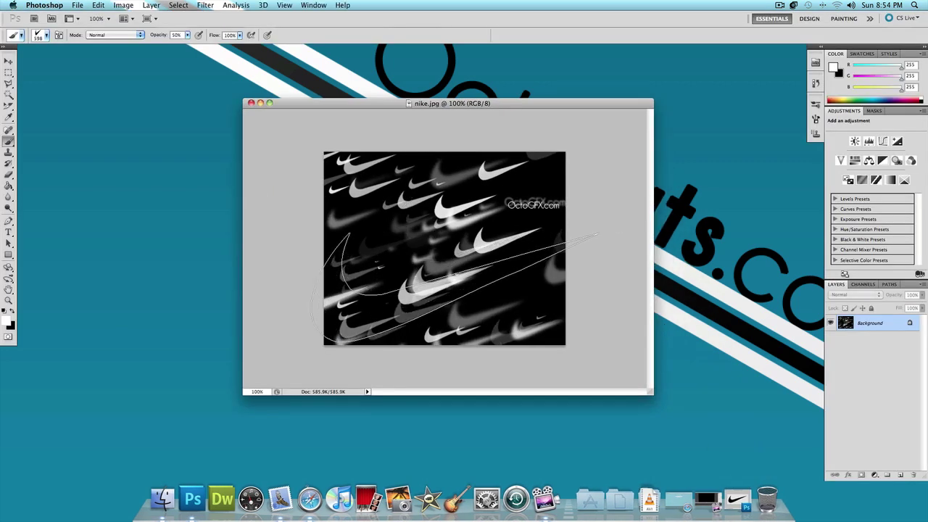
Restore the minimized nike_swoosh.jpg document from the Dock
click(735, 496)
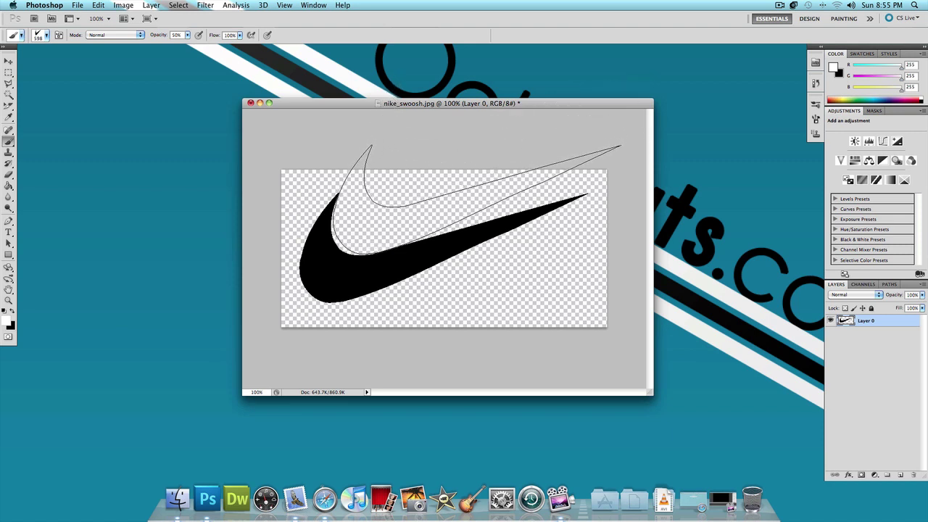
Define the swoosh as a new brush preset named 'nike_auto'
click(102, 9)
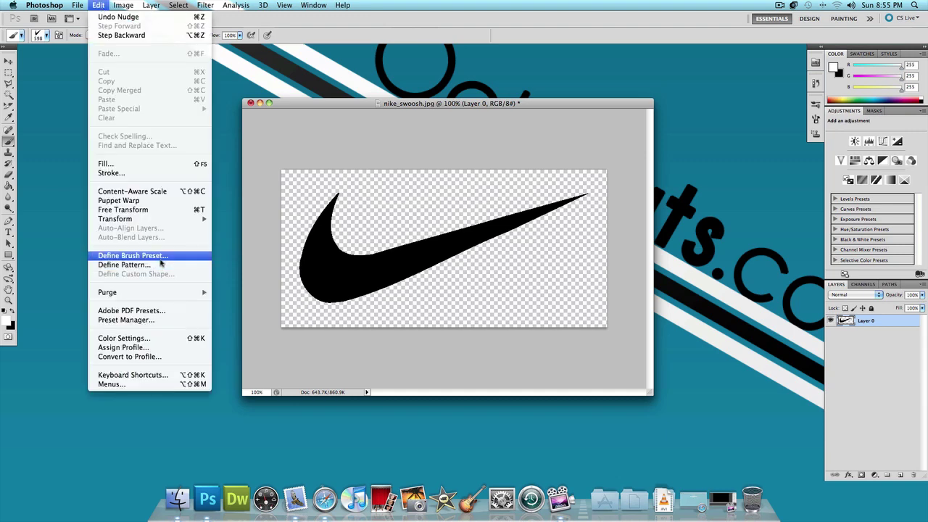
click(160, 257)
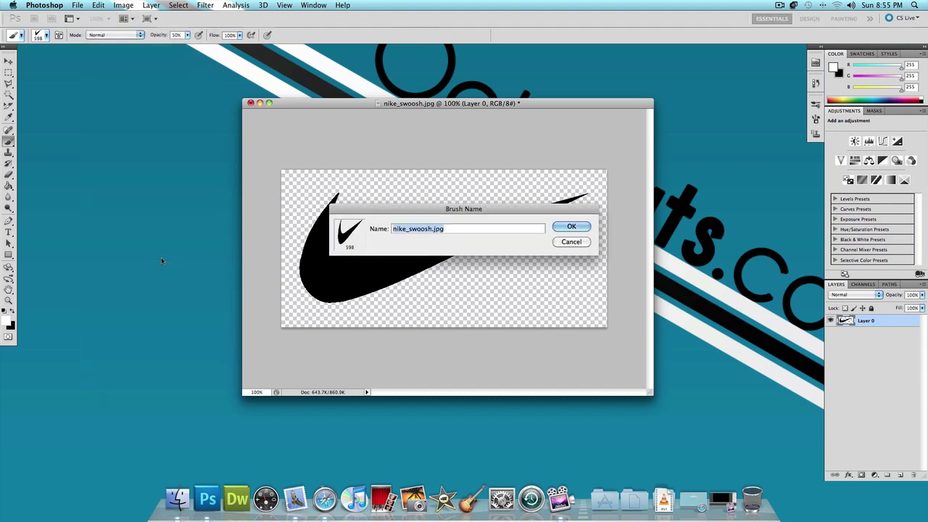
text(nike)
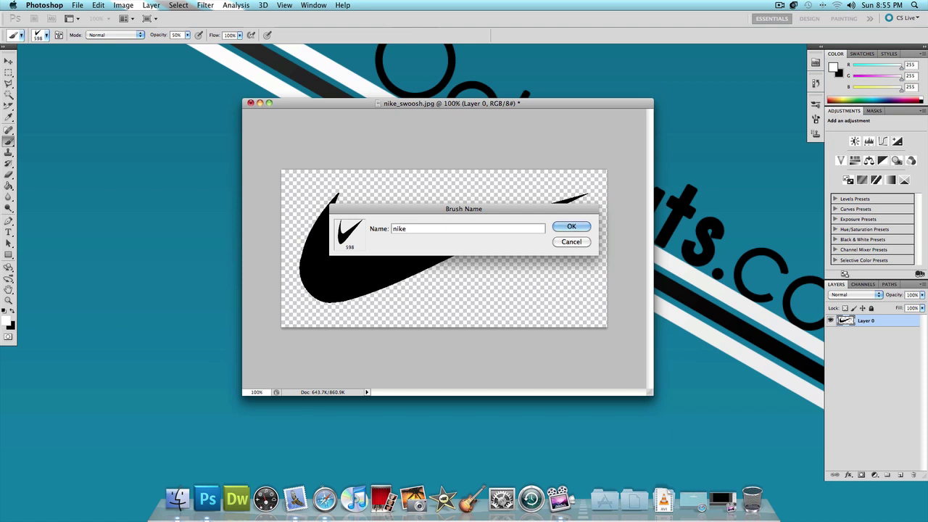
text(_auto)
key(Return)
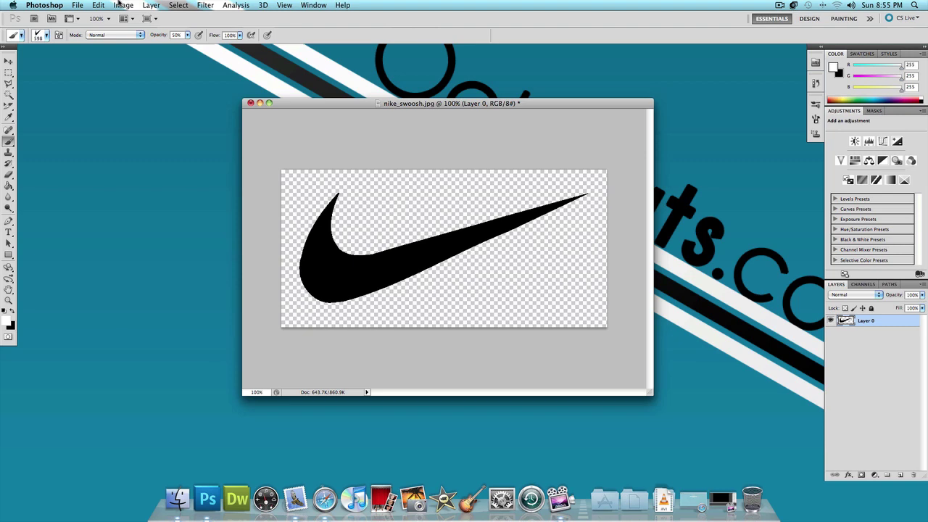
Start a second brush preset named 'nike_marker', then cancel it
click(98, 5)
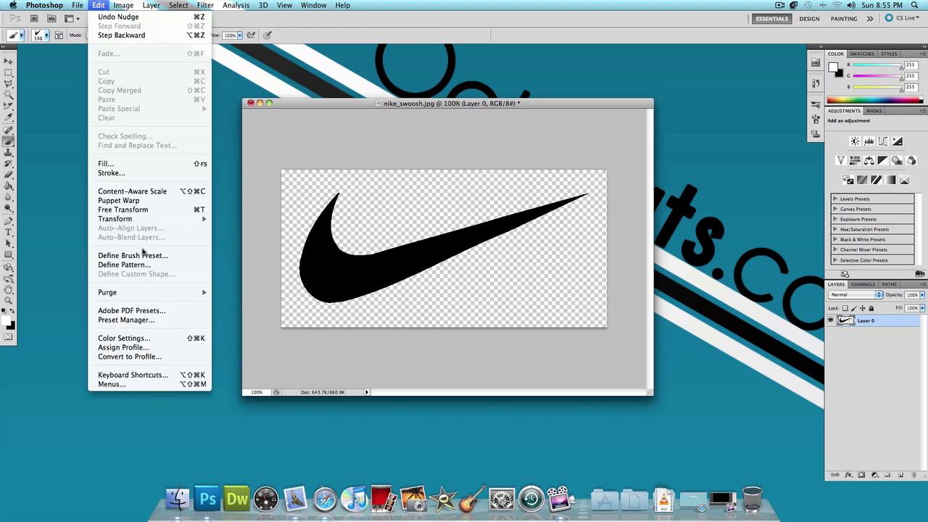
click(149, 255)
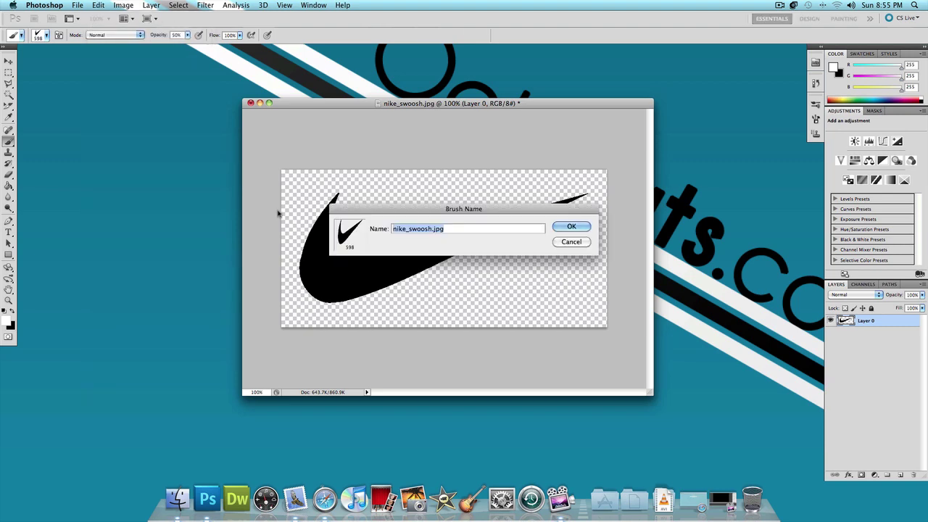
text(nike_)
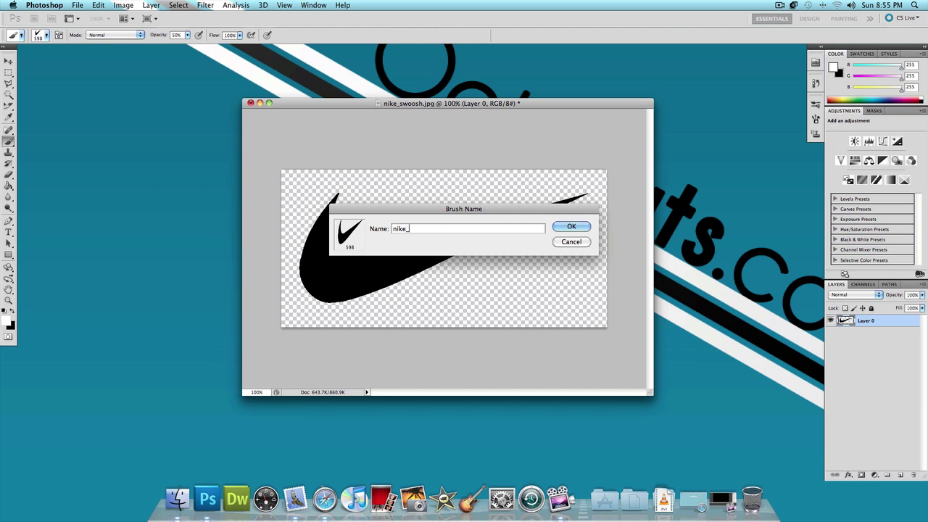
text(marker)
click(568, 242)
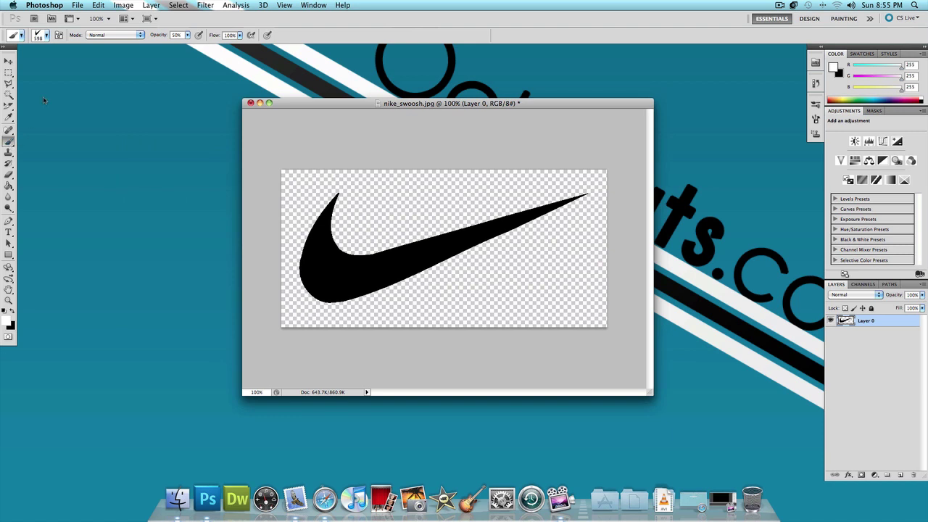
Check the new 598 px swoosh brush in the preset picker and show the Brush panel
click(45, 36)
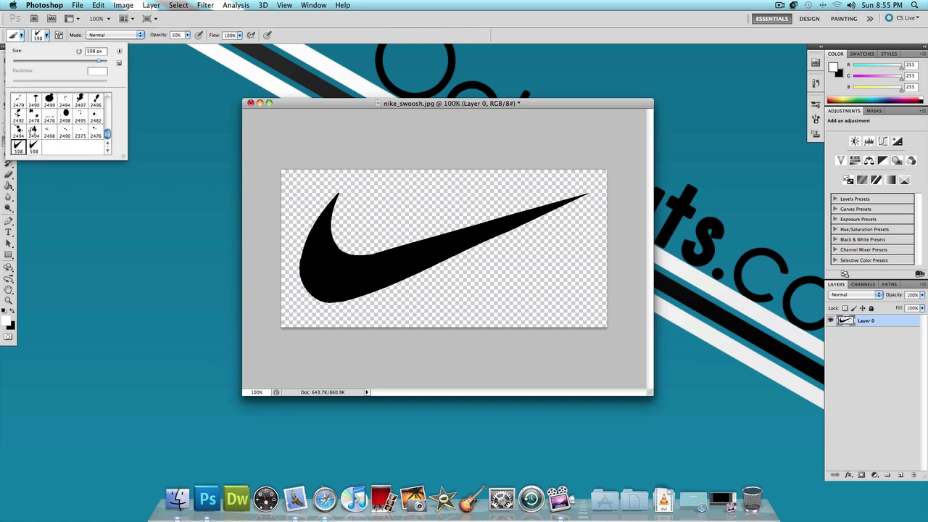
double_click(20, 150)
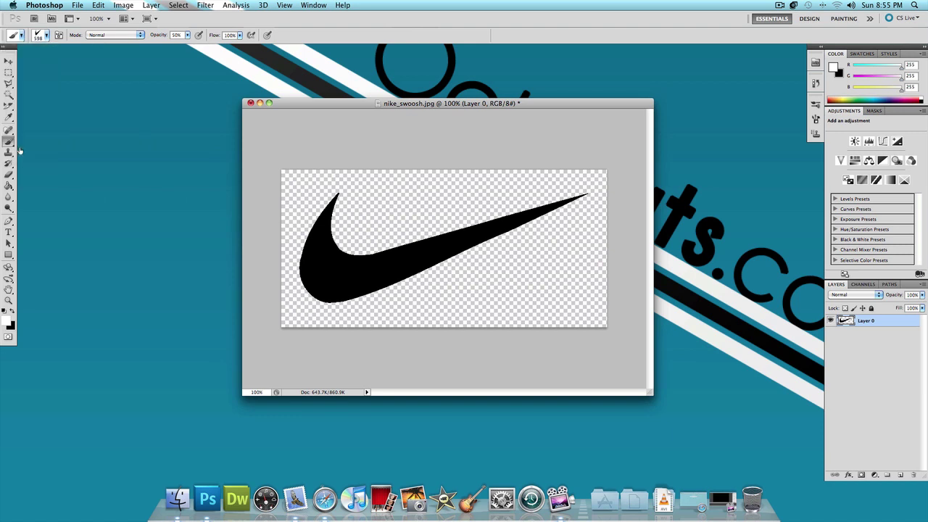
click(313, 6)
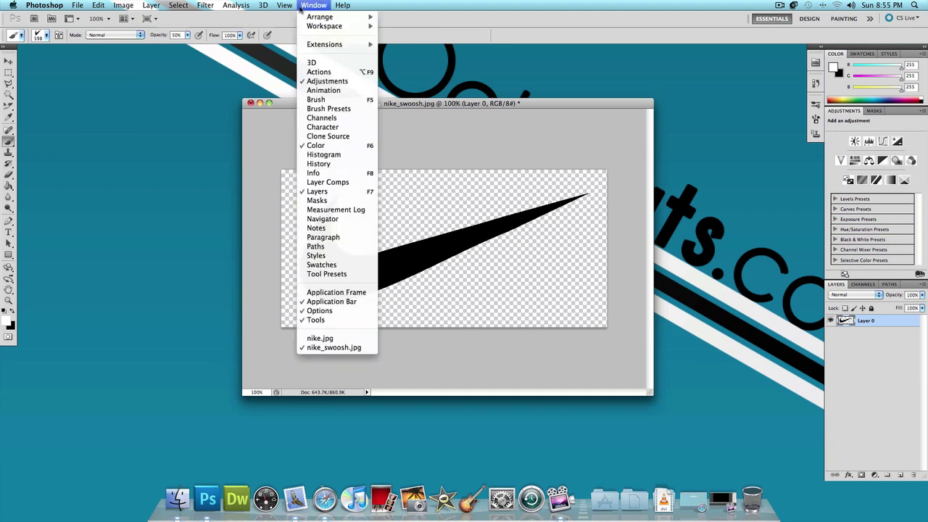
click(328, 100)
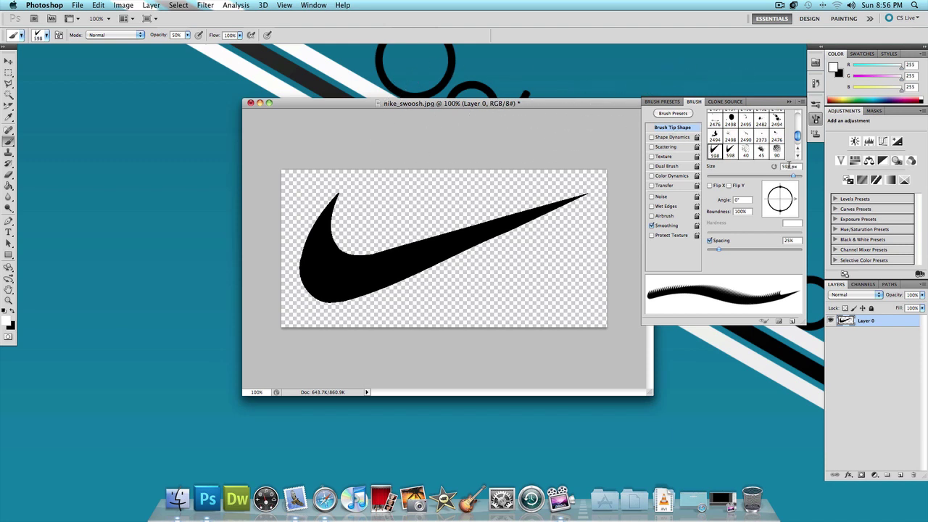
Set the swoosh brush to 100 px and 350% spacing, and enable Shape Dynamics, Scattering and Transfer
double_click(789, 166)
text(100)
key(Return)
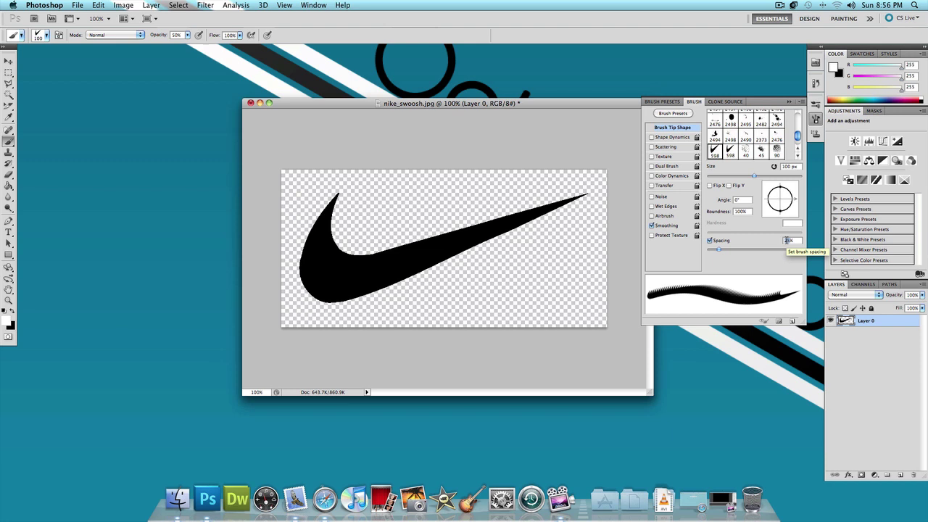
text(350)
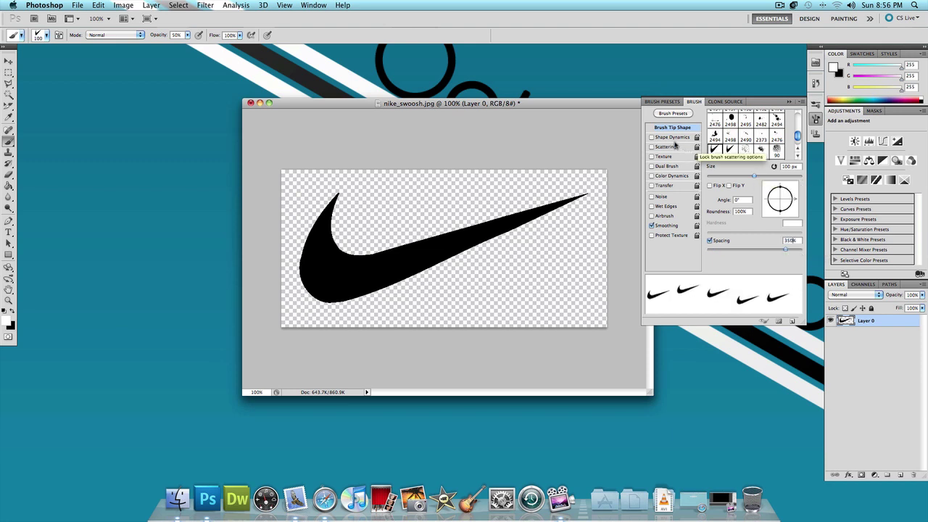
click(674, 137)
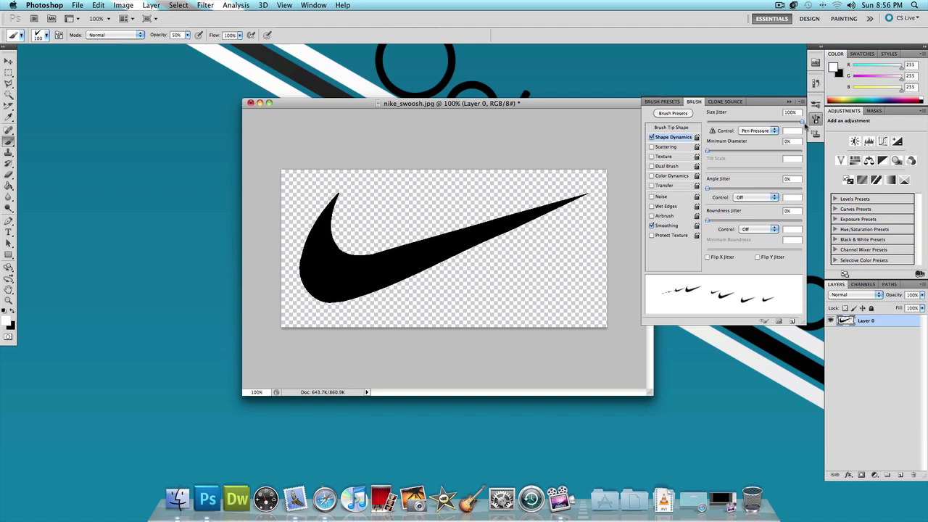
click(665, 147)
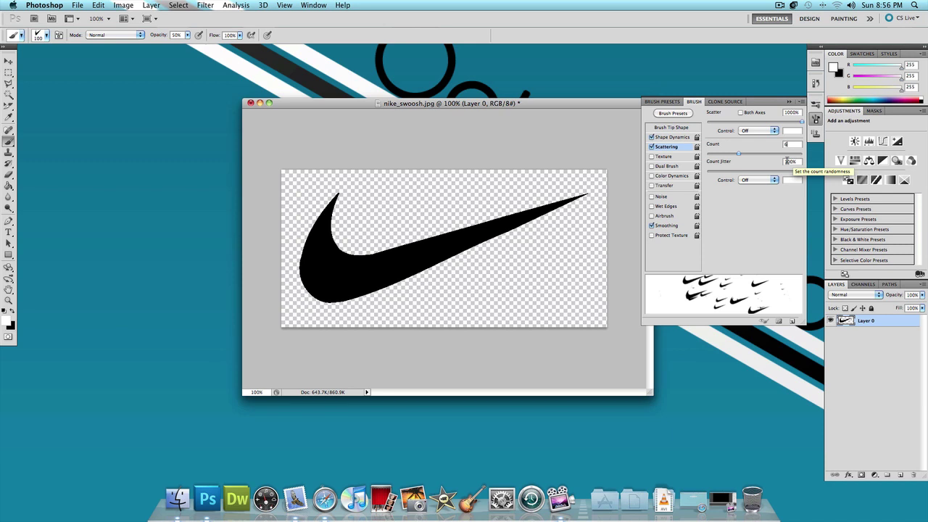
click(675, 186)
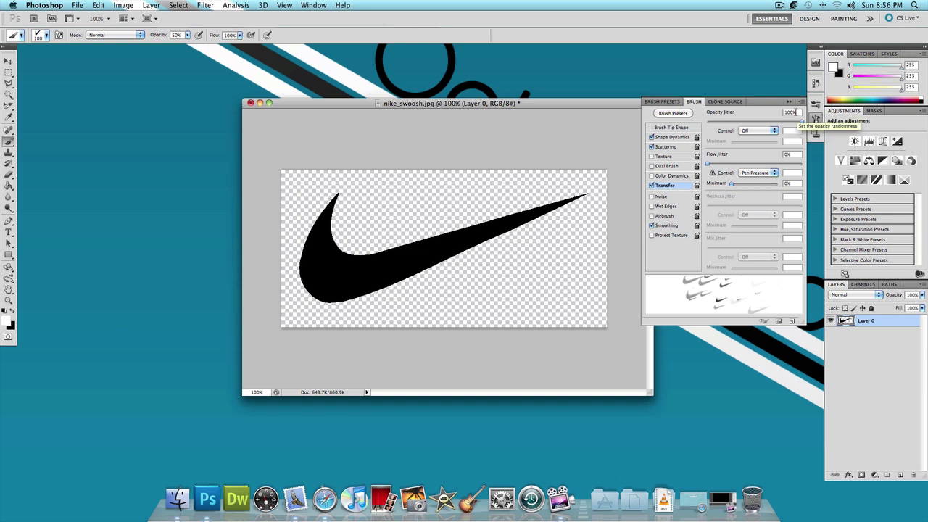
Close the brush settings and create a new document 'nikelogoad' floating in its own window
click(789, 102)
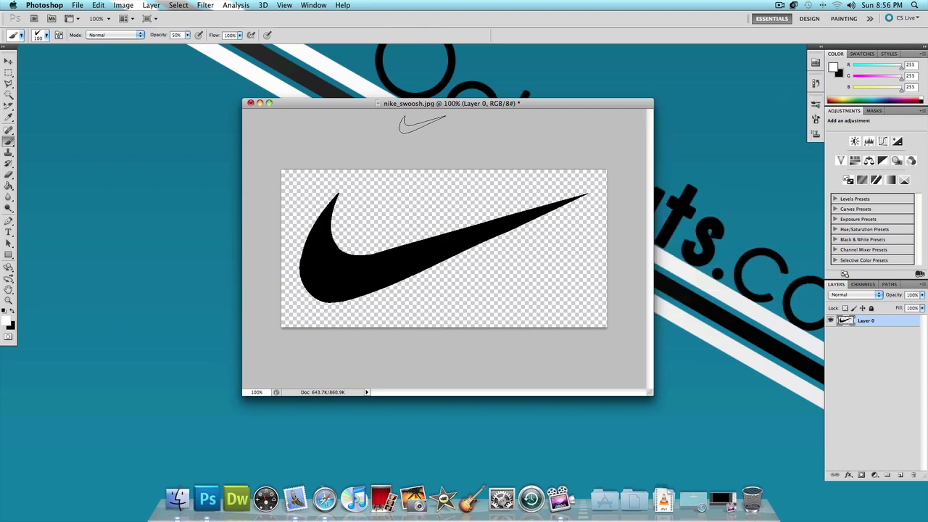
click(79, 5)
click(88, 17)
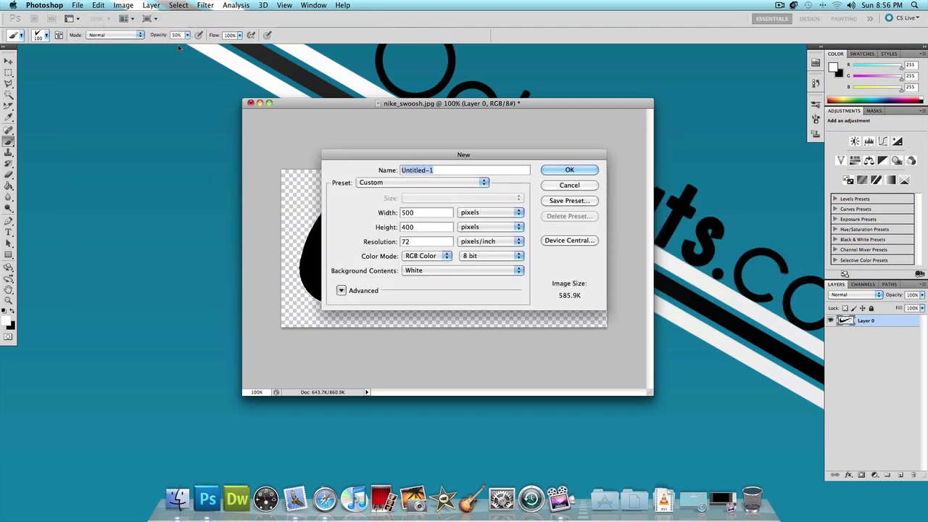
text(nikelogoad)
click(555, 170)
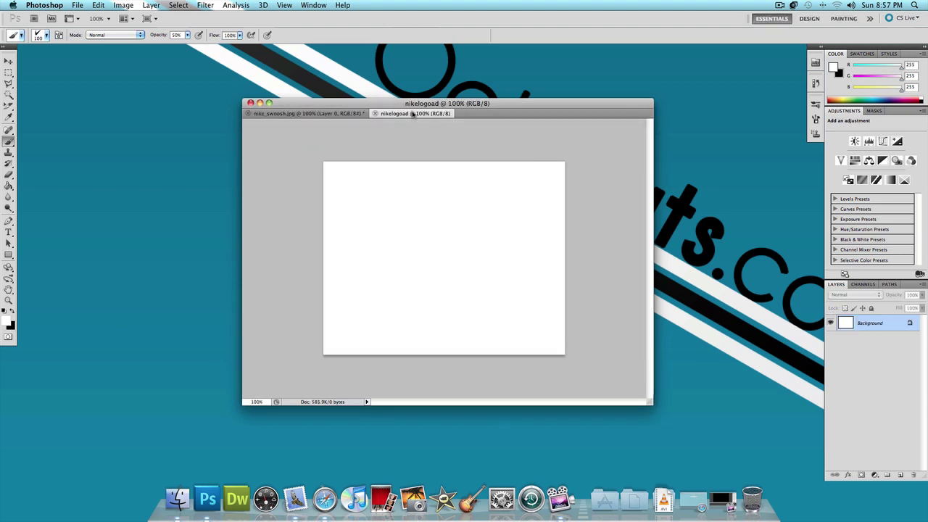
drag(416, 113, 340, 111)
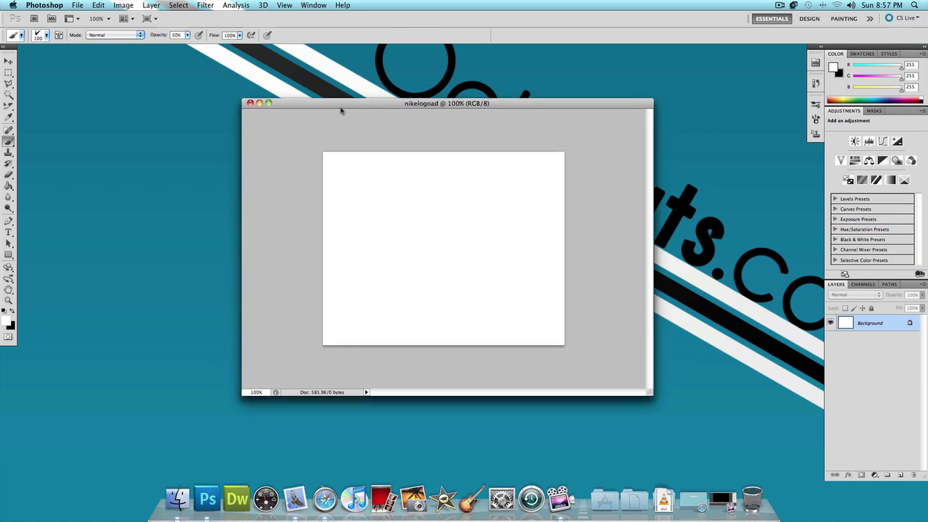
key(super+v)
Fill the canvas solid black with the Paint Bucket, then make white the foreground colour
click(5, 310)
click(8, 186)
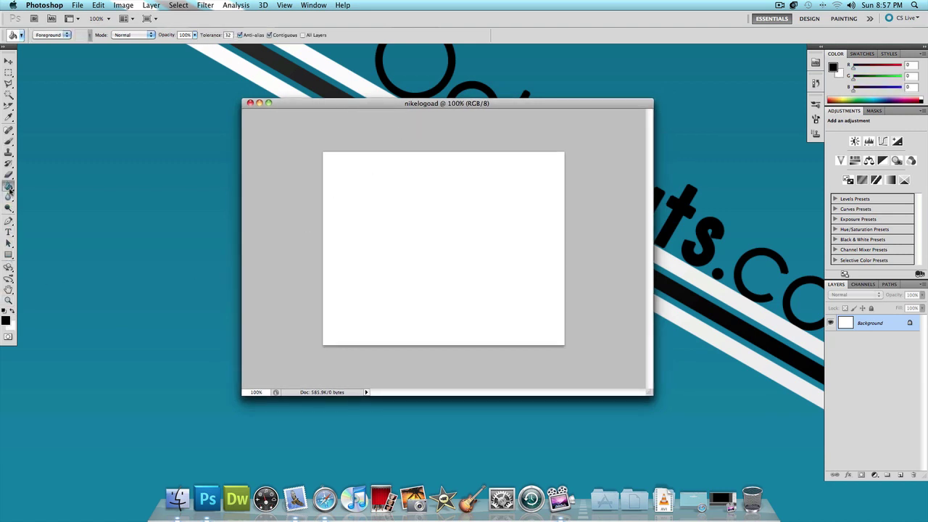
click(401, 235)
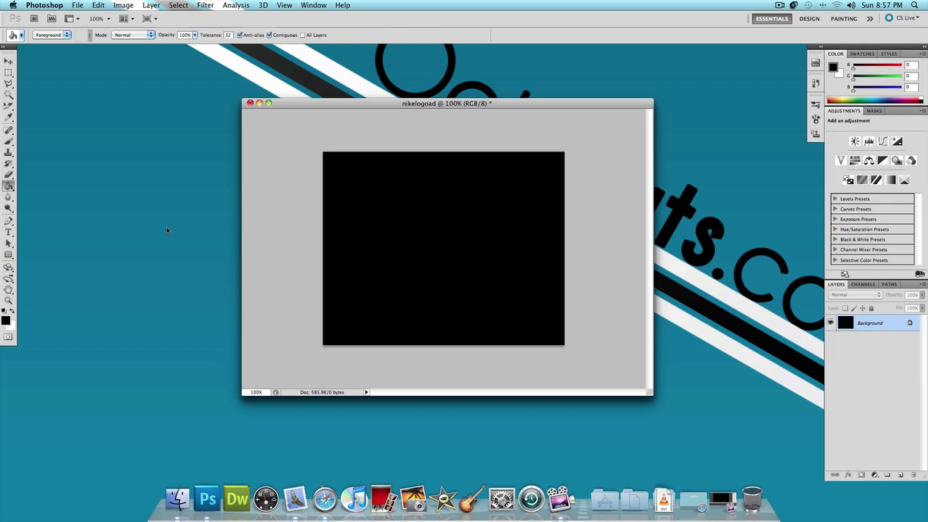
click(12, 310)
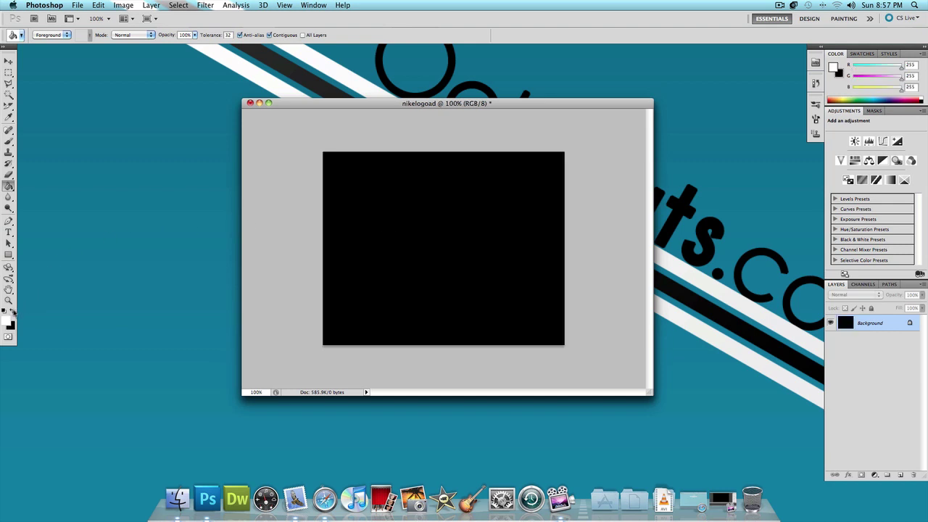
click(9, 140)
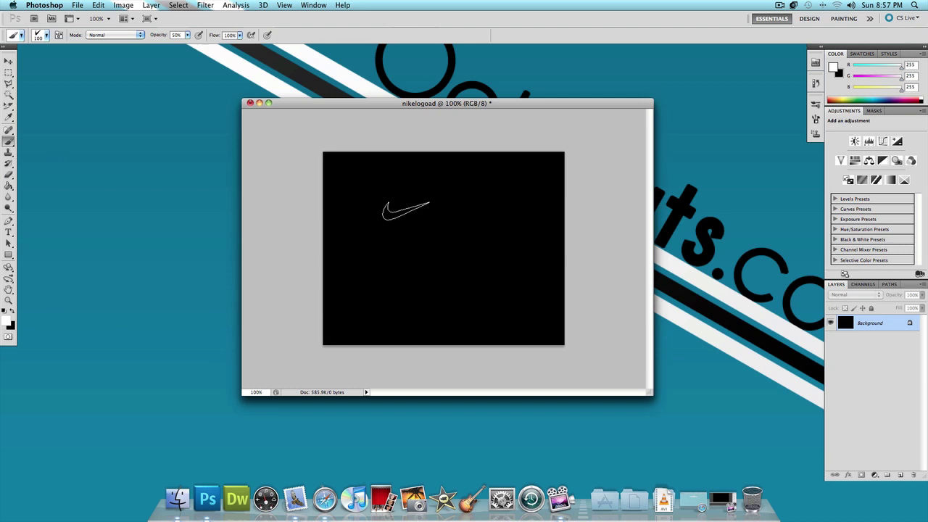
Create a new empty layer named 'nikelogos1' with Cmd+Shift+N
key(super+shift+n)
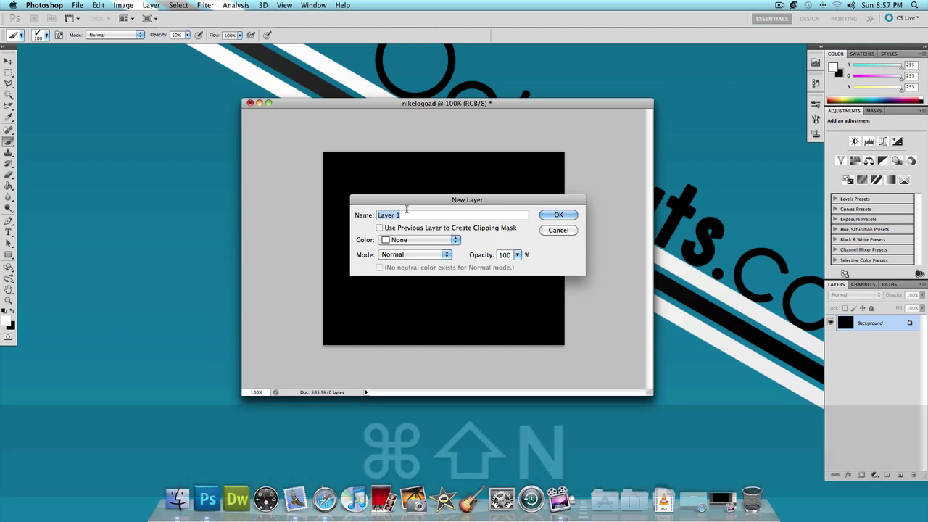
text(nike)
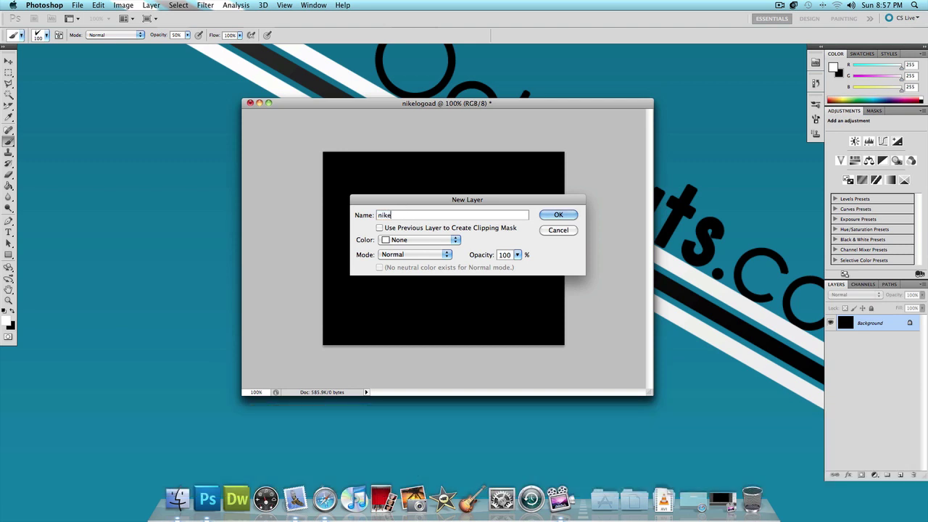
text(logos1)
click(558, 215)
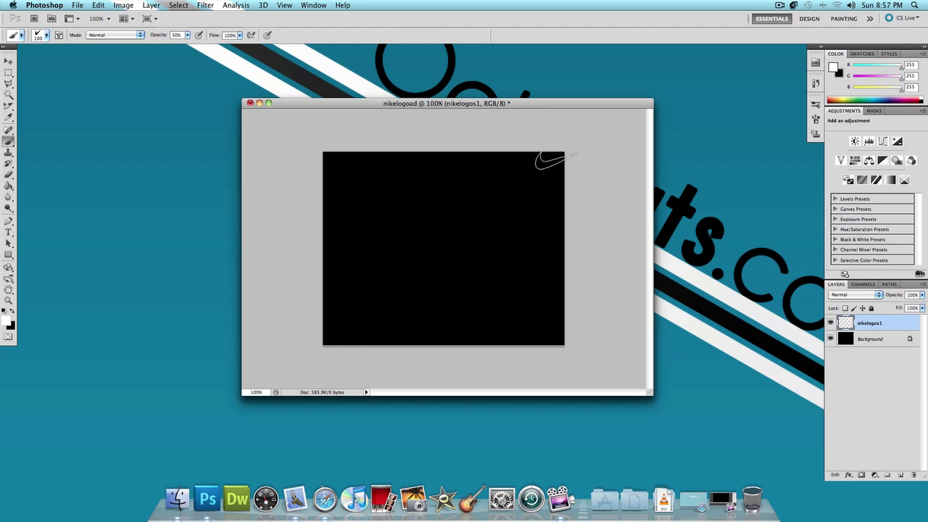
Stamp swooshes over the right, middle, upper-left and lower-left areas of the canvas
click(492, 218)
mouse_move(492, 217)
mouse_down()
mouse_move(357, 294)
mouse_move(325, 326)
mouse_up()
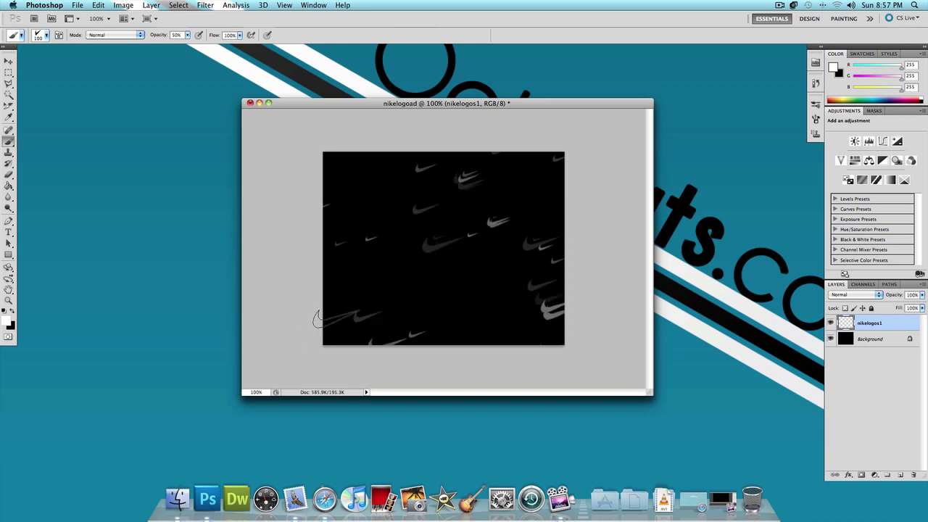
click(520, 160)
click(483, 185)
click(538, 257)
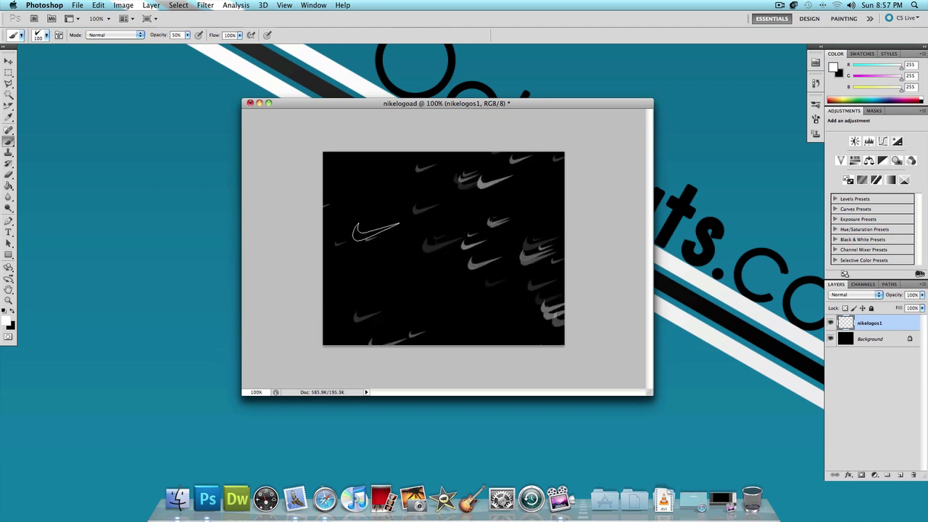
click(374, 238)
click(375, 258)
click(393, 278)
click(413, 293)
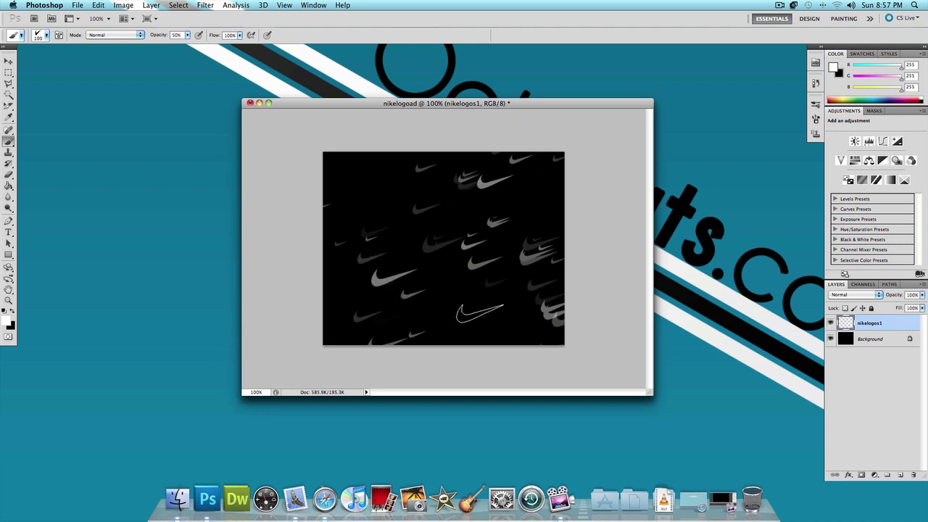
click(480, 313)
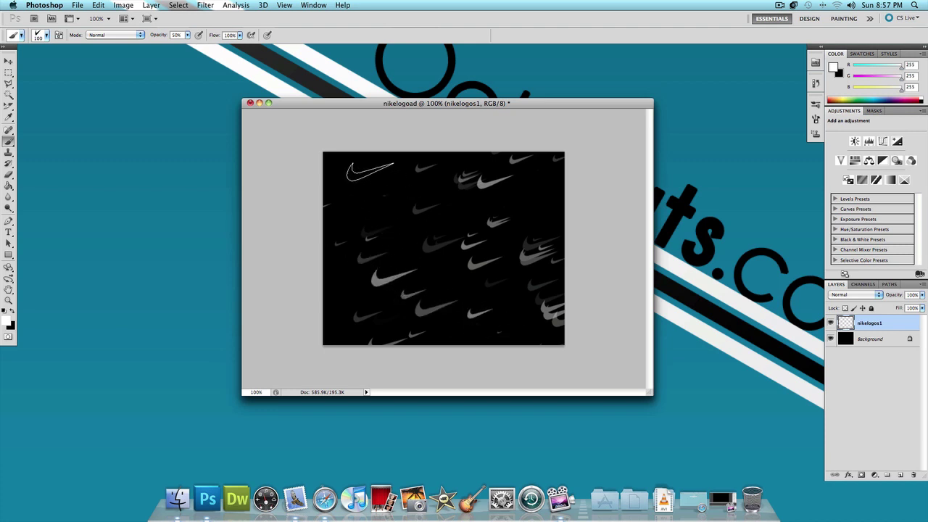
click(364, 171)
click(354, 196)
click(382, 214)
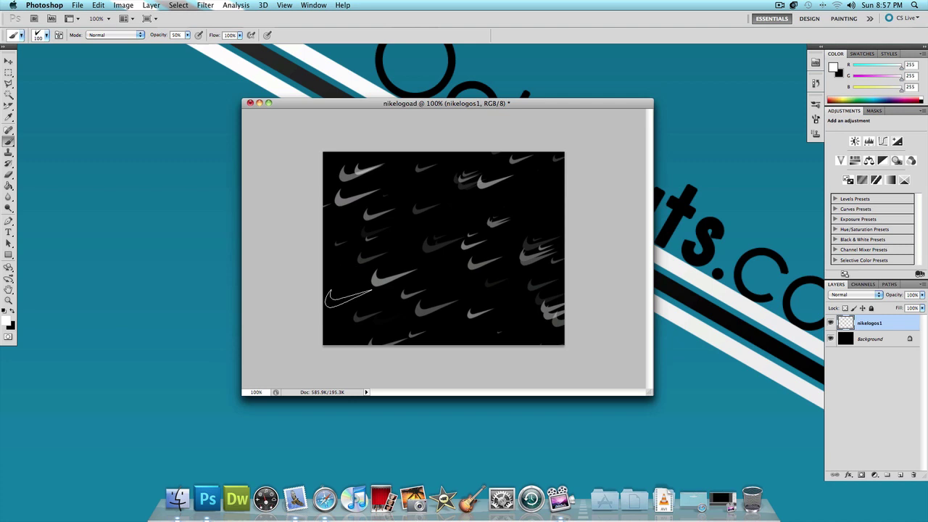
click(348, 298)
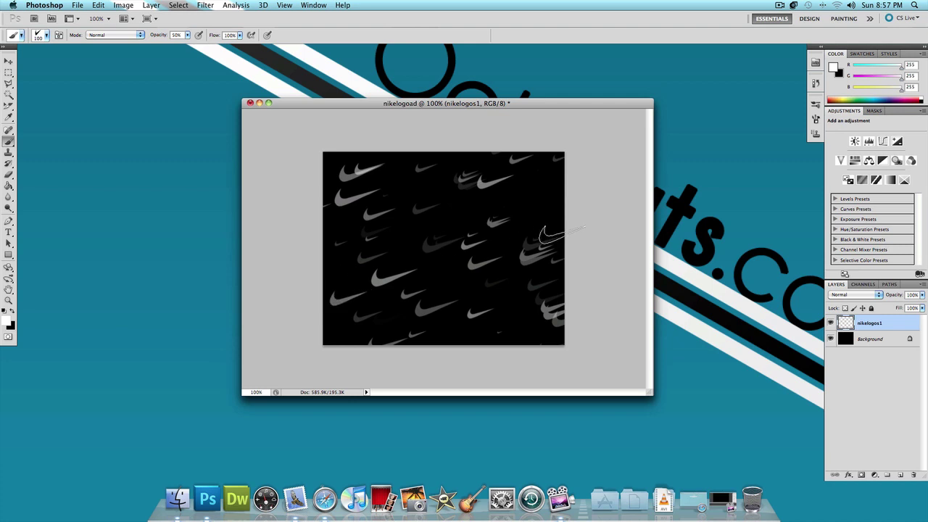
Create a layer named 'nikelogos2' and move it beneath nikelogos1
key(super+shift+n)
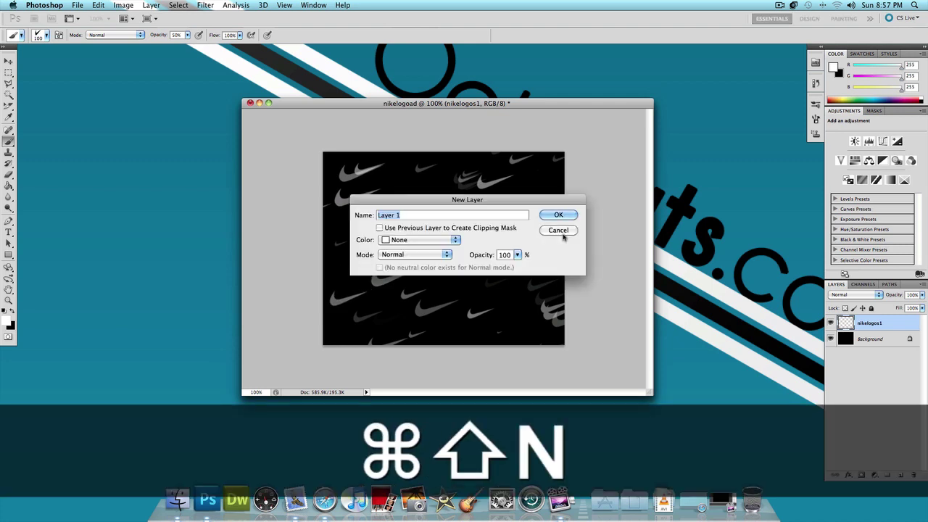
text(nikel)
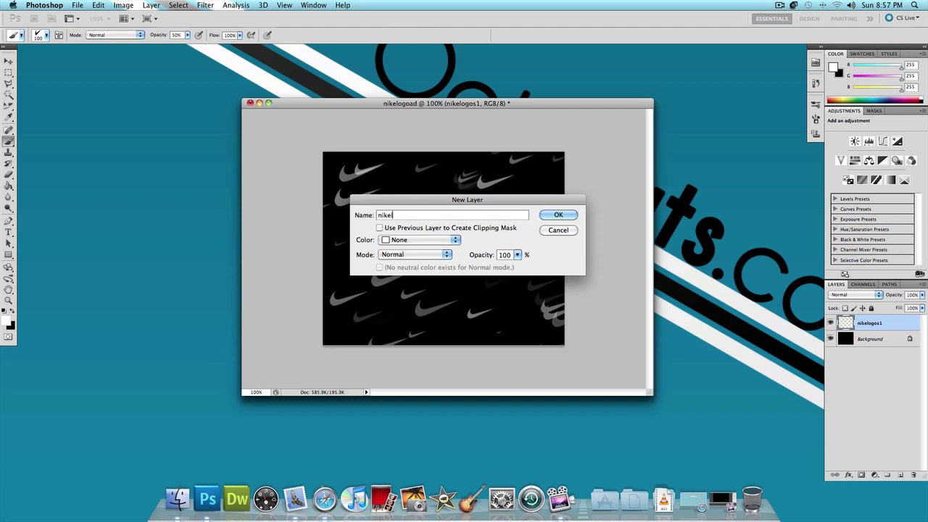
text(ogos2)
key(Return)
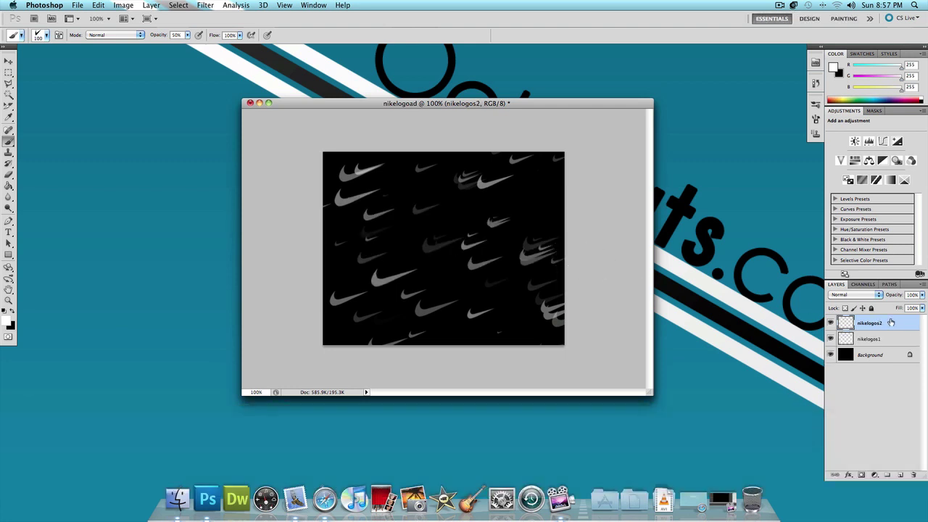
drag(891, 323, 889, 343)
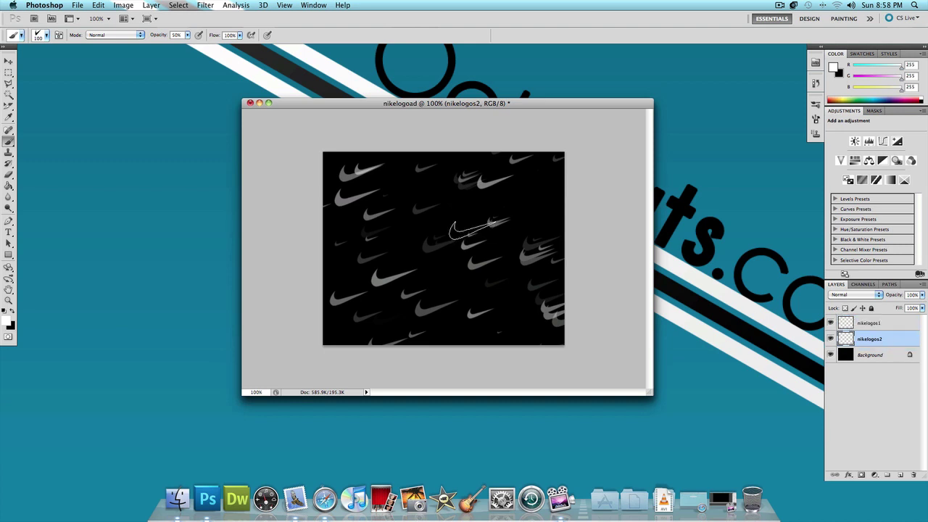
Stamp another batch of swooshes across the canvas on nikelogos2
click(452, 230)
click(400, 188)
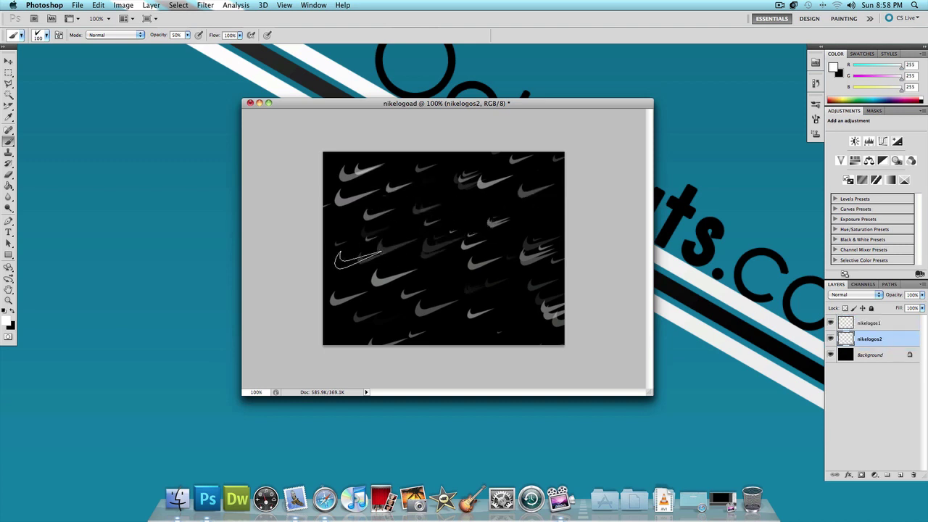
mouse_move(358, 260)
mouse_down()
mouse_move(346, 271)
mouse_move(484, 300)
mouse_move(523, 298)
mouse_up()
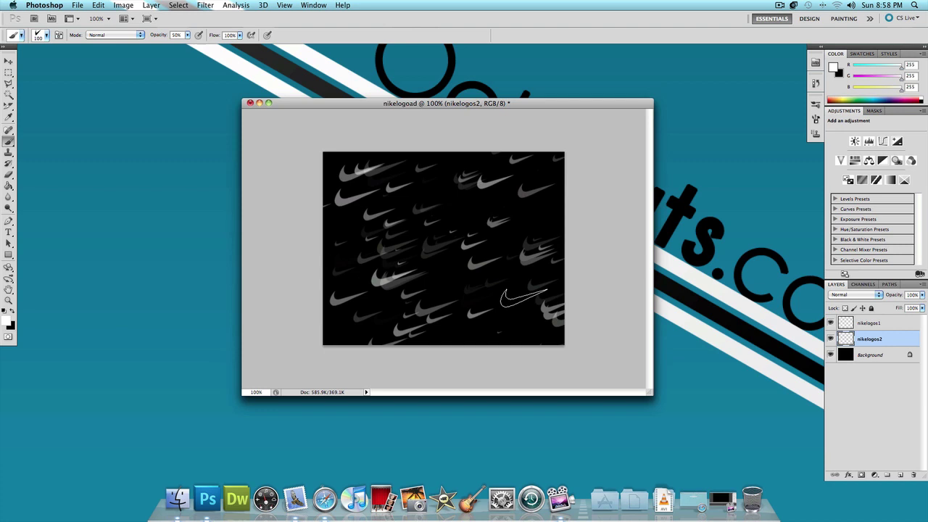
click(431, 196)
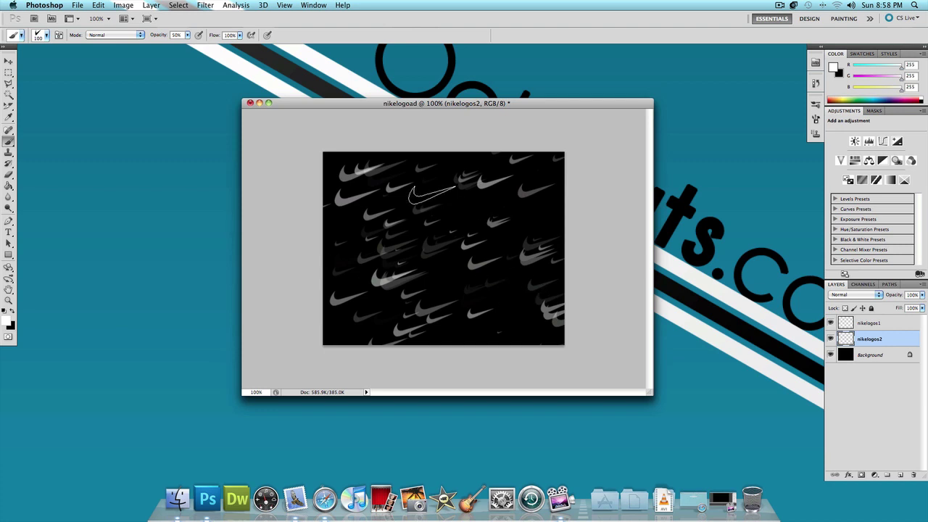
Apply a 2.5-pixel Gaussian Blur to soften the nikelogos2 swooshes
click(206, 5)
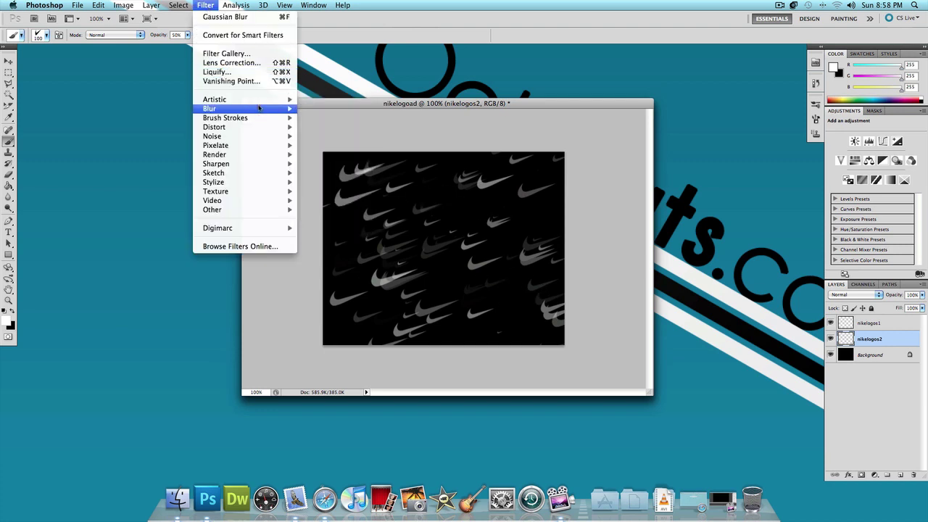
mouse_move(259, 108)
click(340, 145)
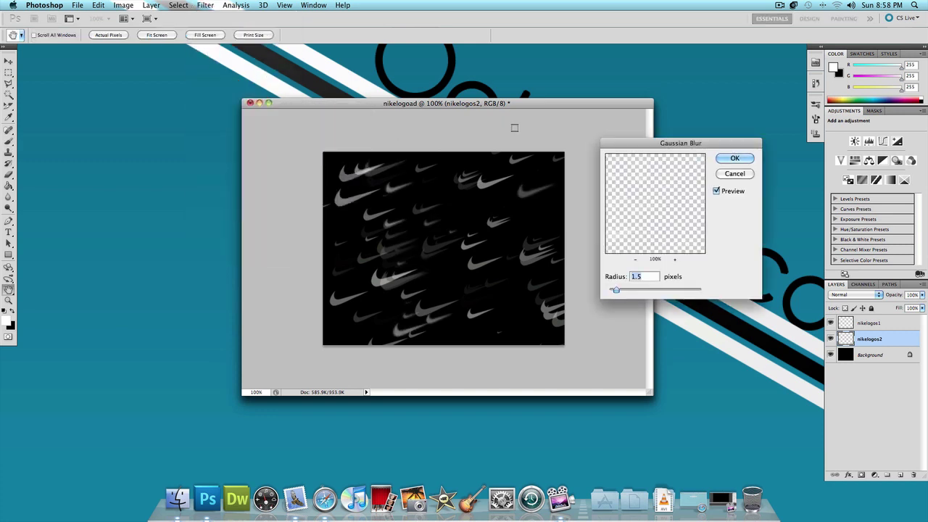
text(2.5)
key(Return)
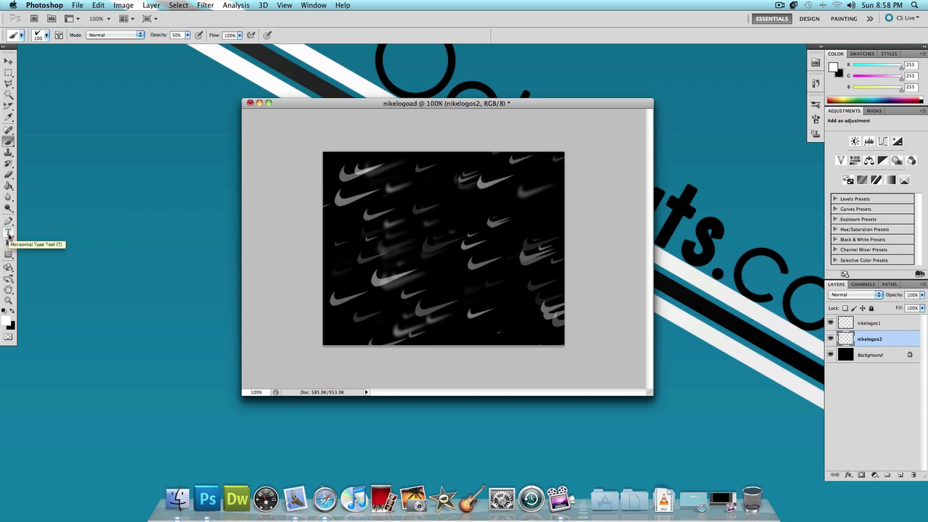
Add white 'OctoTuts' text near the canvas's lower right and nudge it slightly left and down
click(8, 233)
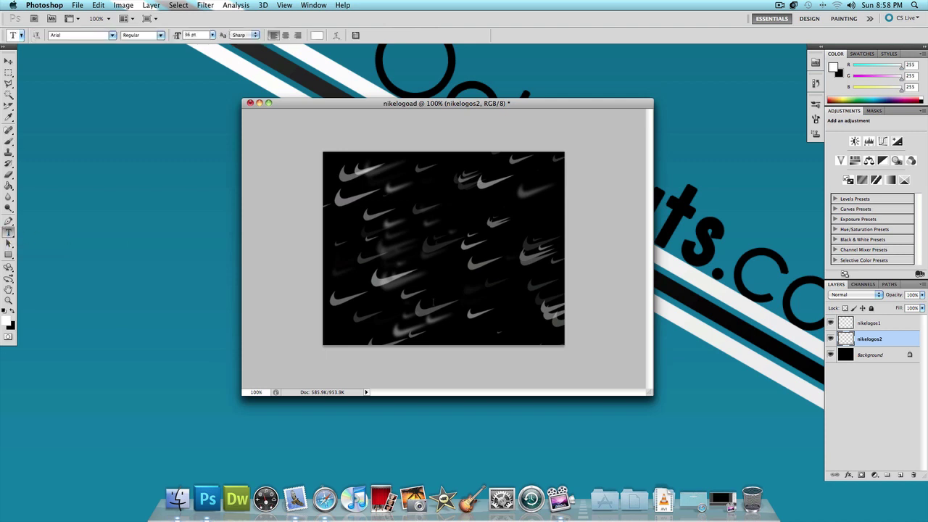
click(466, 325)
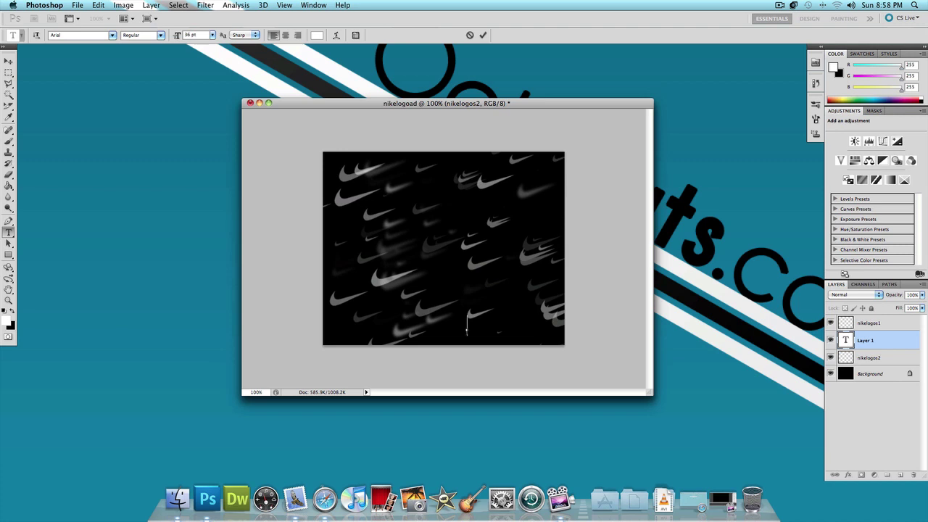
text(OctoTuts)
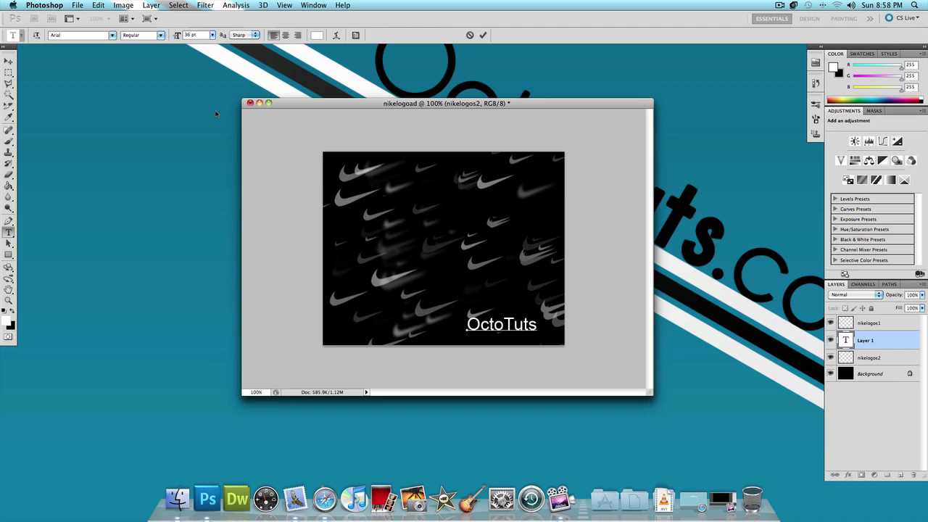
click(8, 61)
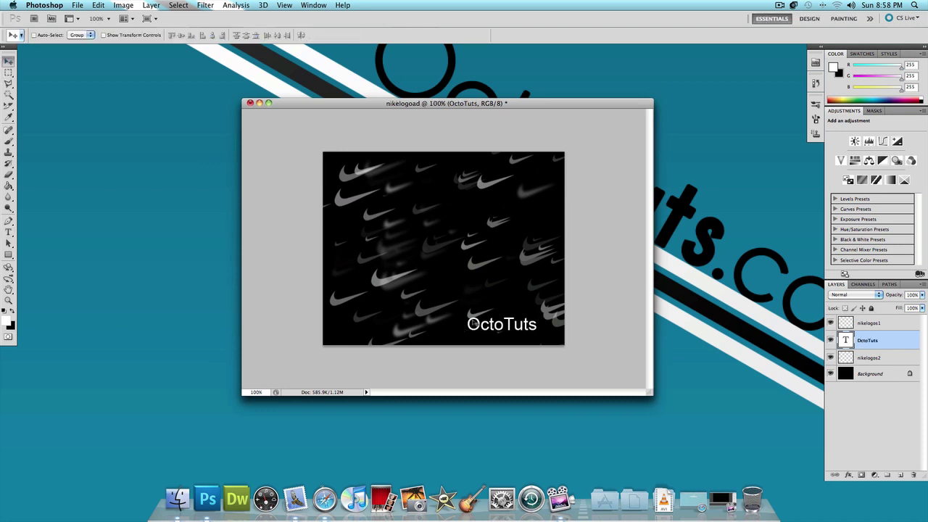
drag(475, 323, 466, 328)
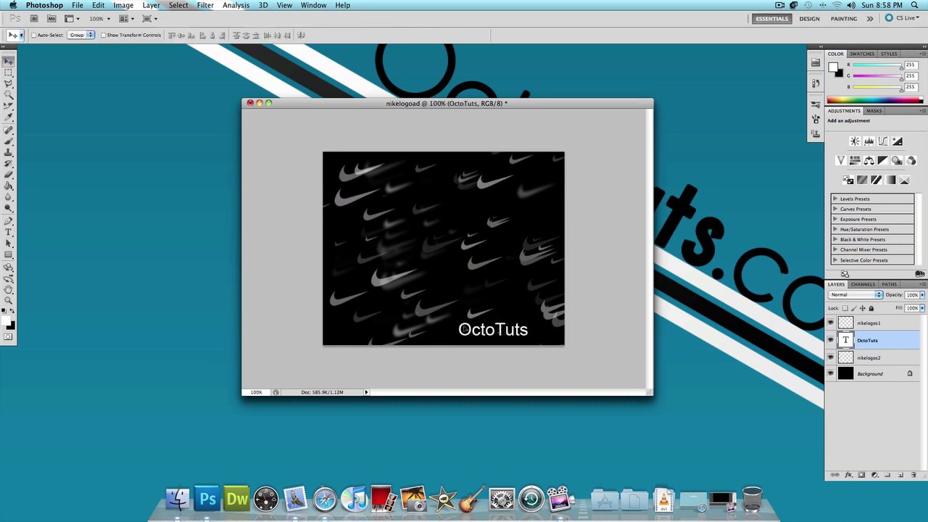
Add a second 30 pt 'OctoTuts' text layer just above the first
click(9, 232)
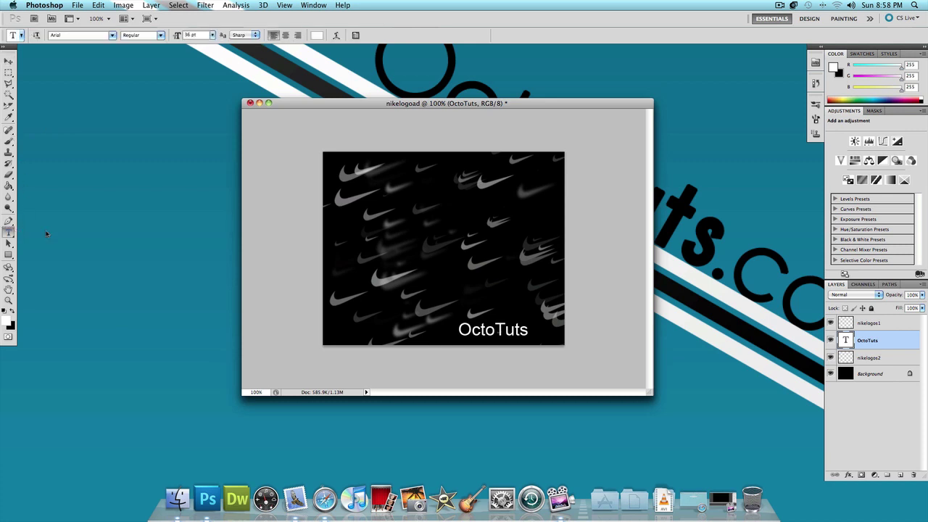
click(445, 296)
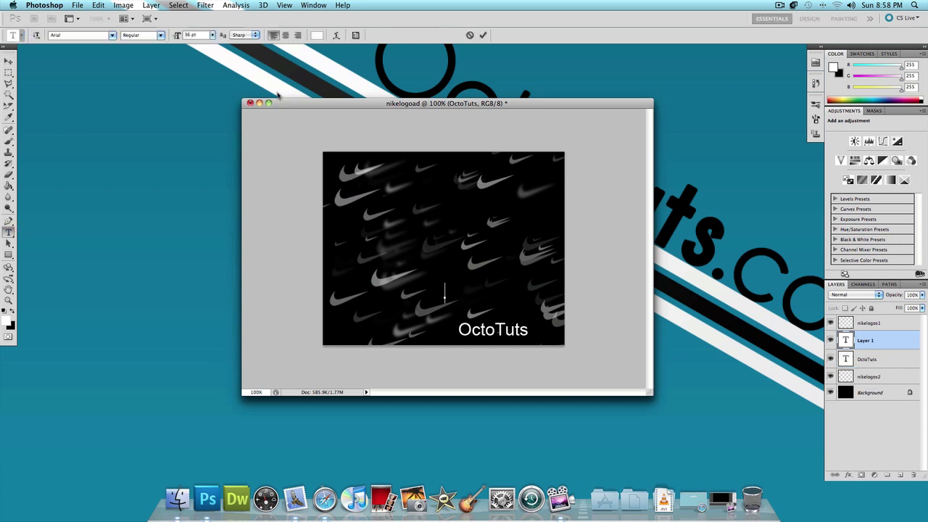
click(214, 36)
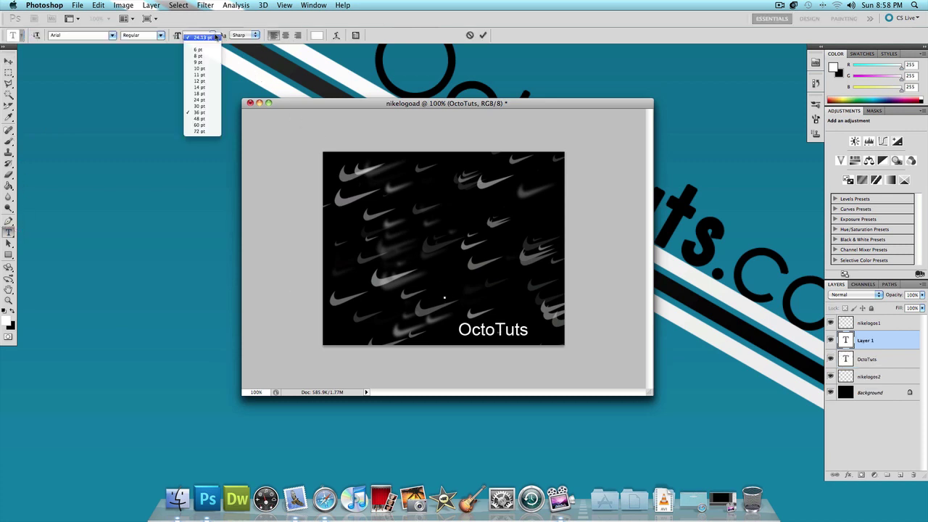
click(203, 105)
text(OctoTuts)
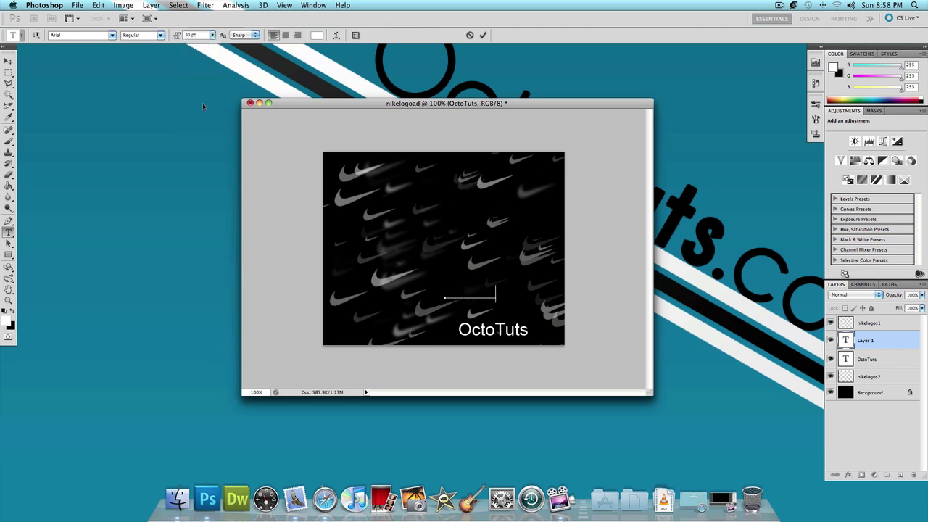
click(9, 61)
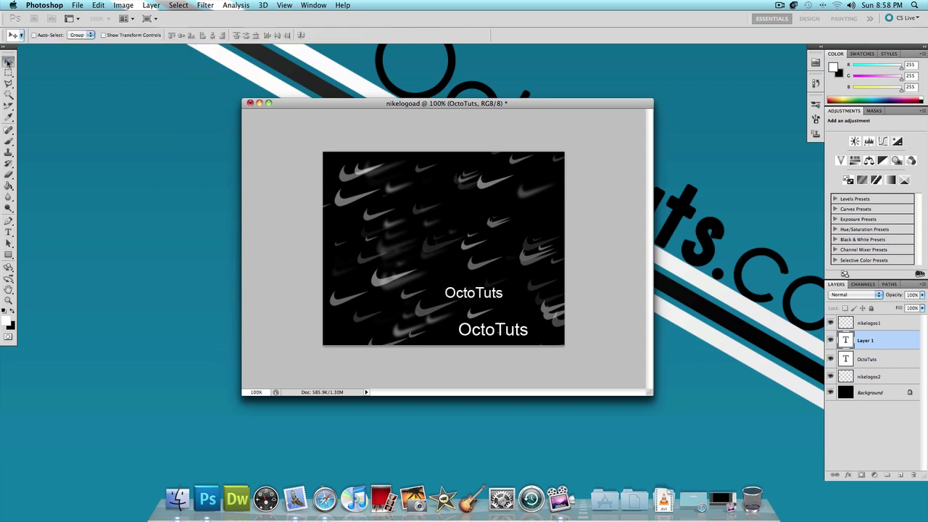
Move the upper OctoTuts onto the lower one and set the lower layer's opacity to 50%
drag(472, 288, 486, 325)
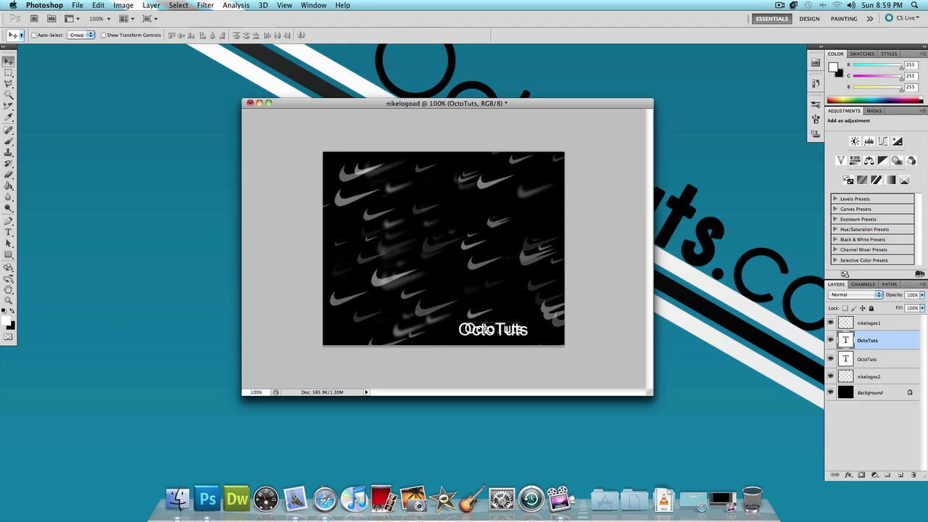
click(882, 360)
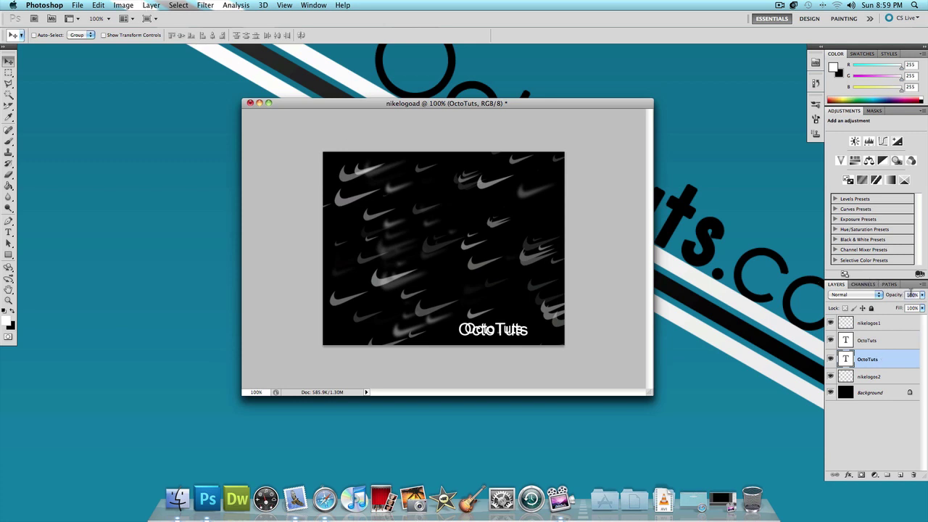
text(50)
key(Return)
Rasterize the lower OctoTuts layer and apply a 1-pixel Gaussian Blur
click(210, 6)
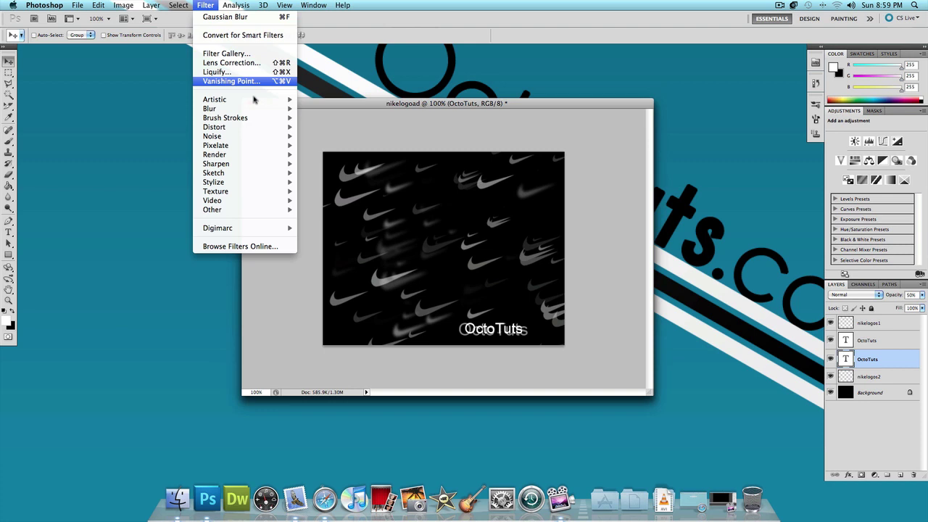
mouse_move(262, 109)
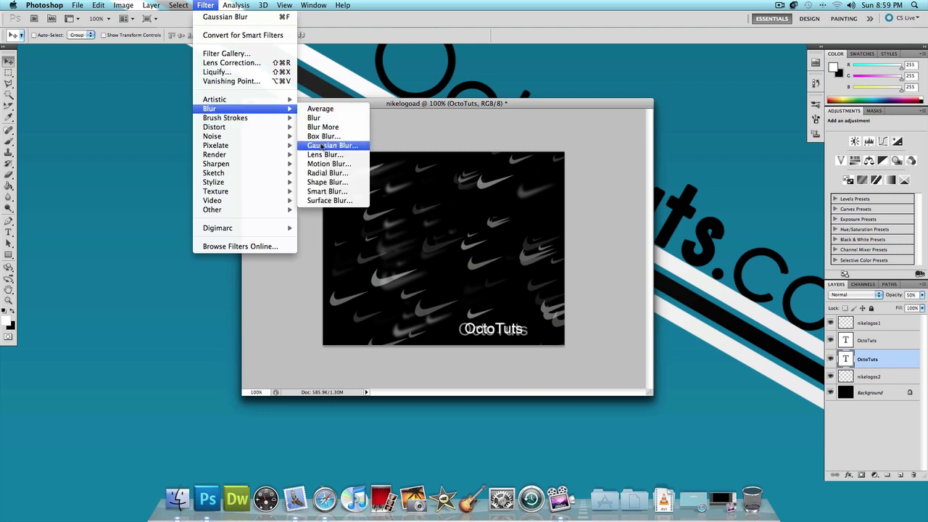
click(323, 146)
click(536, 173)
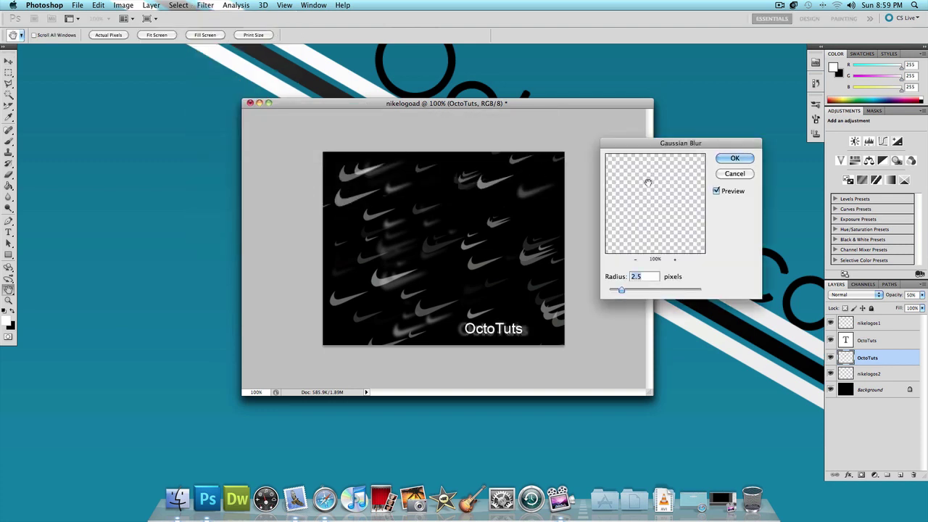
text(1)
key(Return)
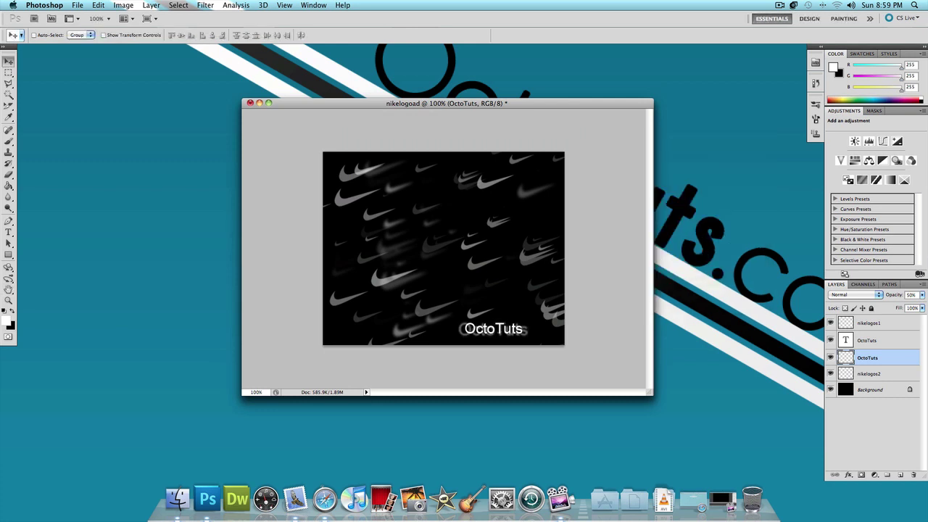
Stamp a size-90 swoosh from the 598 brush preset at the canvas's bottom-left
click(13, 145)
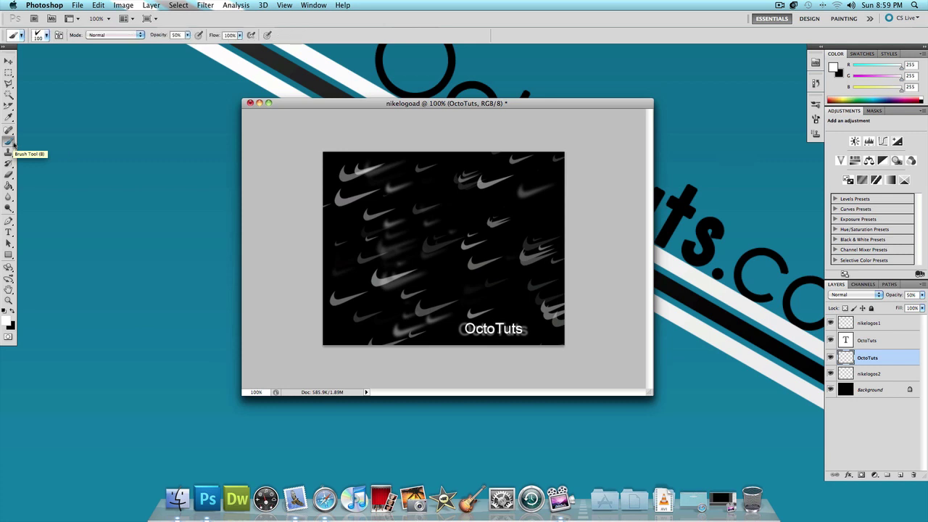
click(47, 35)
double_click(34, 148)
key(bracketleft)
key(bracketleft)
key(bracketleft)
key(bracketleft)
key(bracketleft)
key(bracketleft)
key(bracketleft)
key(bracketleft)
key(bracketleft)
key(bracketleft)
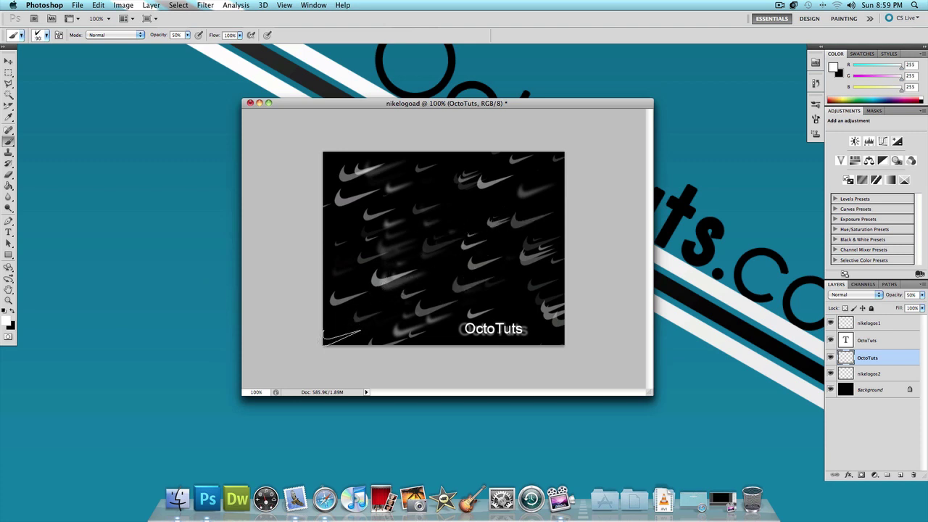
click(346, 336)
Minimize the nikelogoad, swoosh and nike.jpg document windows to the Dock
click(259, 103)
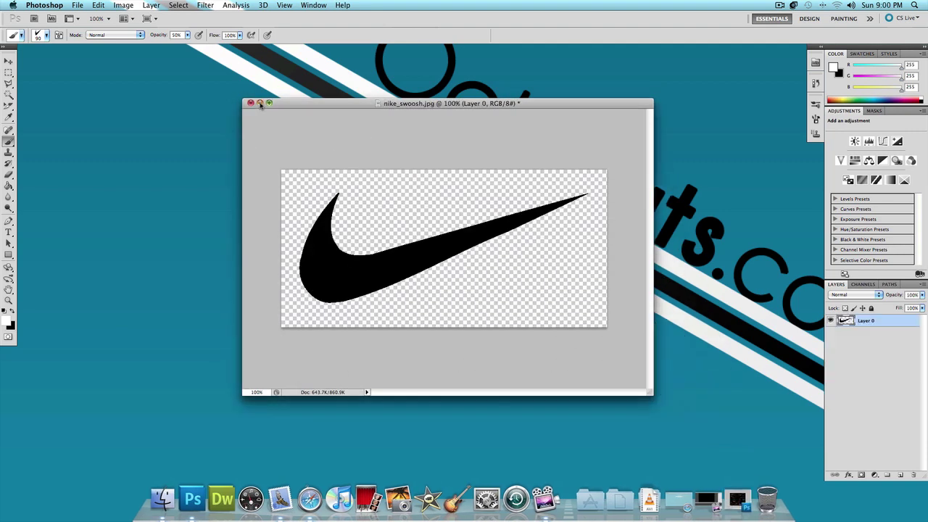
click(258, 103)
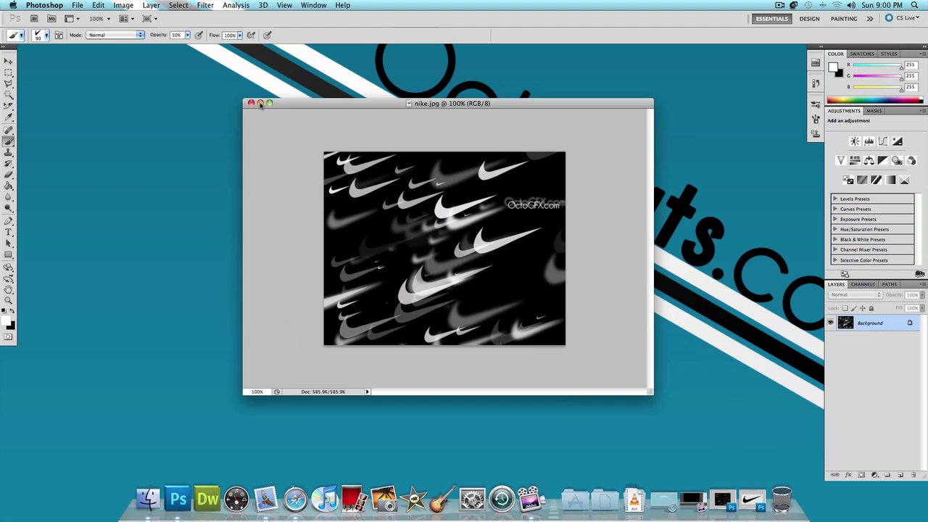
click(261, 103)
click(371, 144)
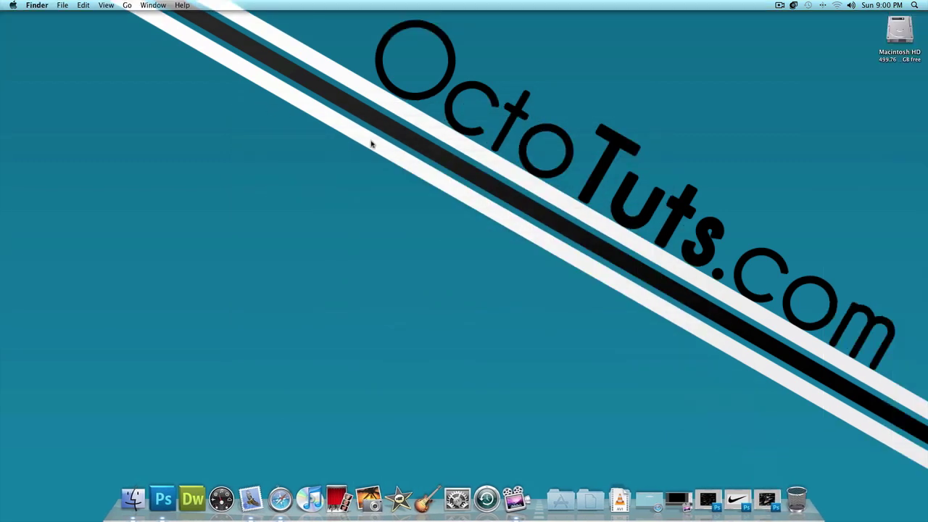